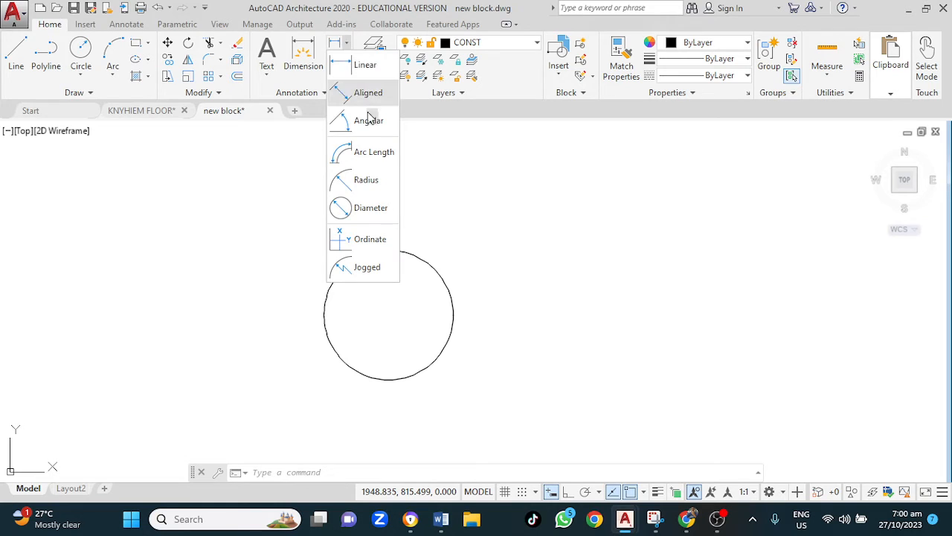
- Add a radius dimension to the existing circle, placing its text outside the upper-right edge
left_click(366, 179)
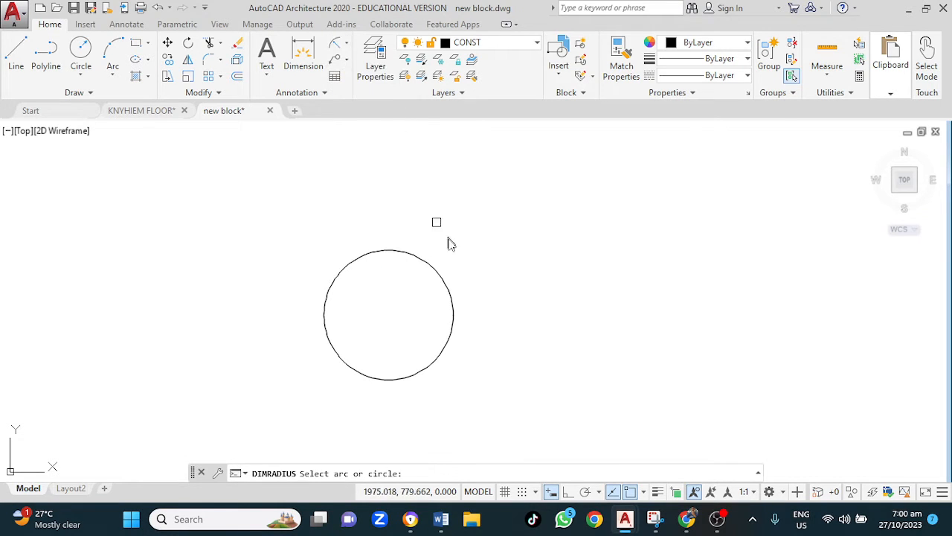
left_click(430, 262)
left_click(447, 239)
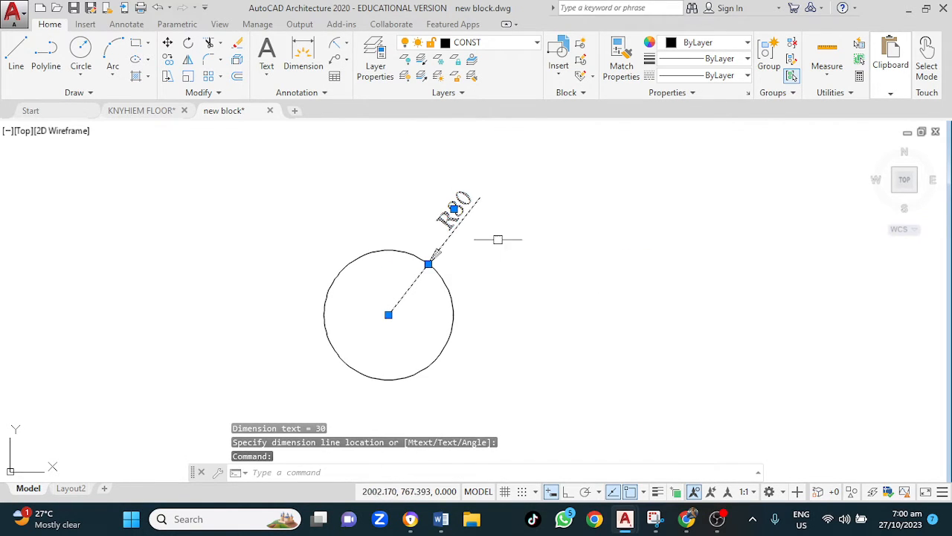
key("Escape")
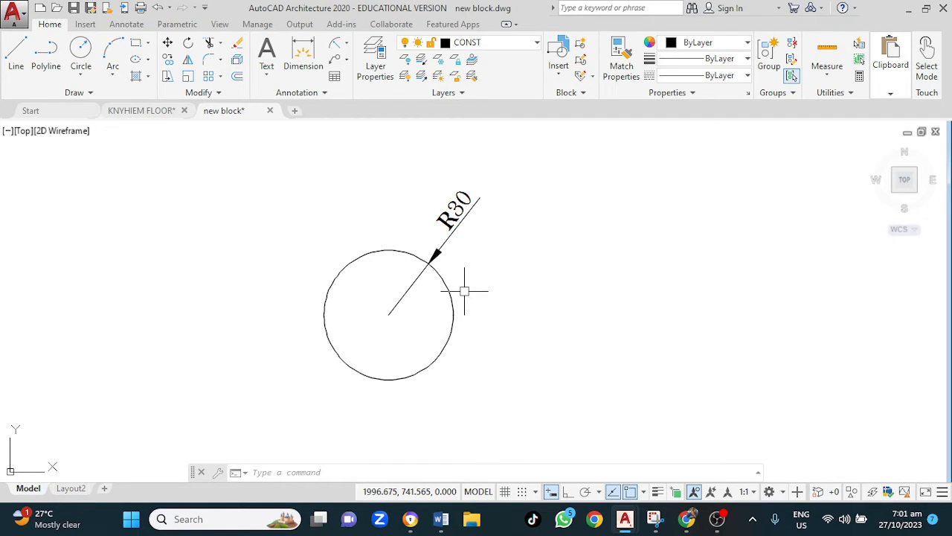
left_click(81, 51)
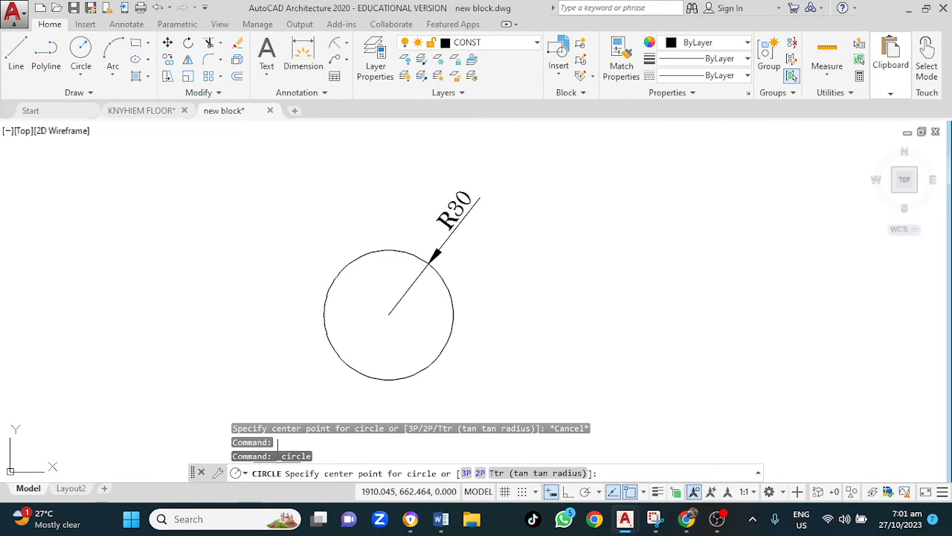
left_click(17, 54)
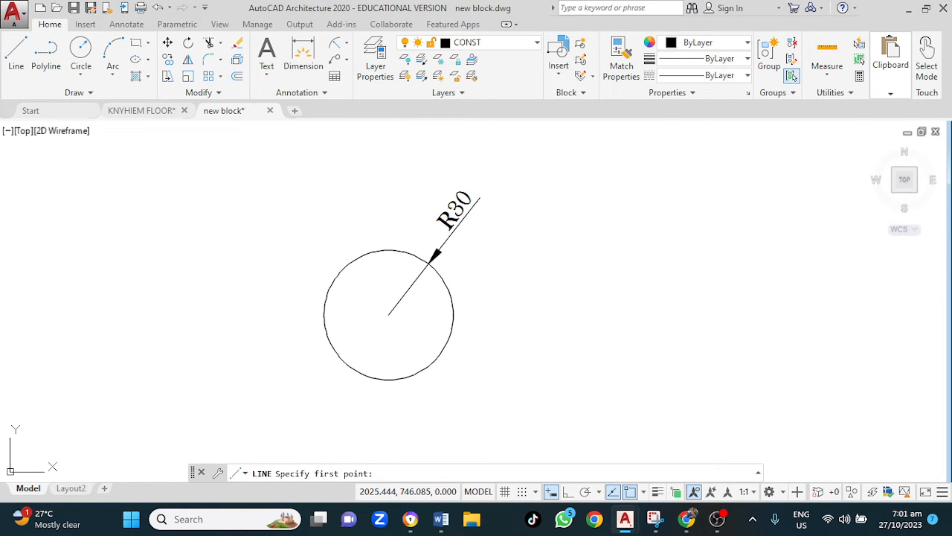
key("Escape")
- Draw a horizontal line in the empty space to the right of the dimensioned circle, with Ortho mode turned on
type("L")
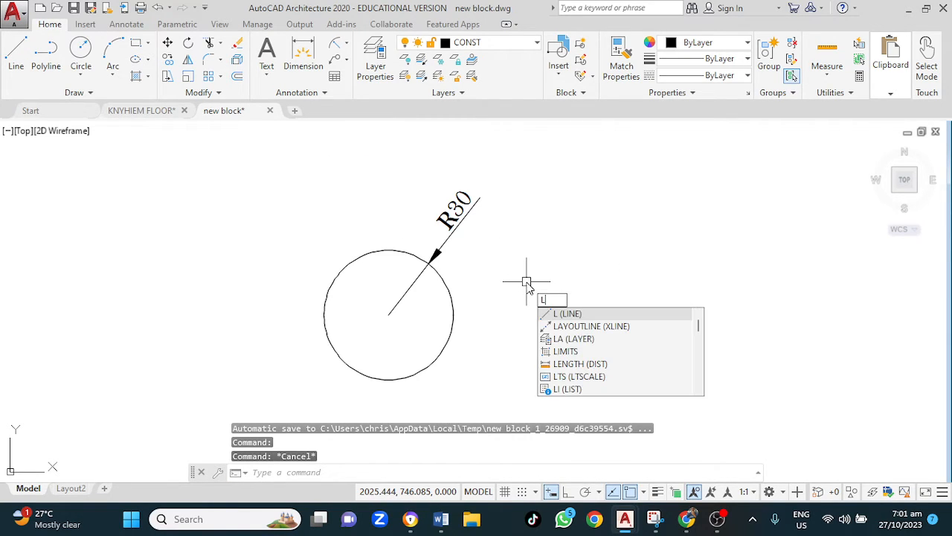
key("Return")
left_click(519, 307)
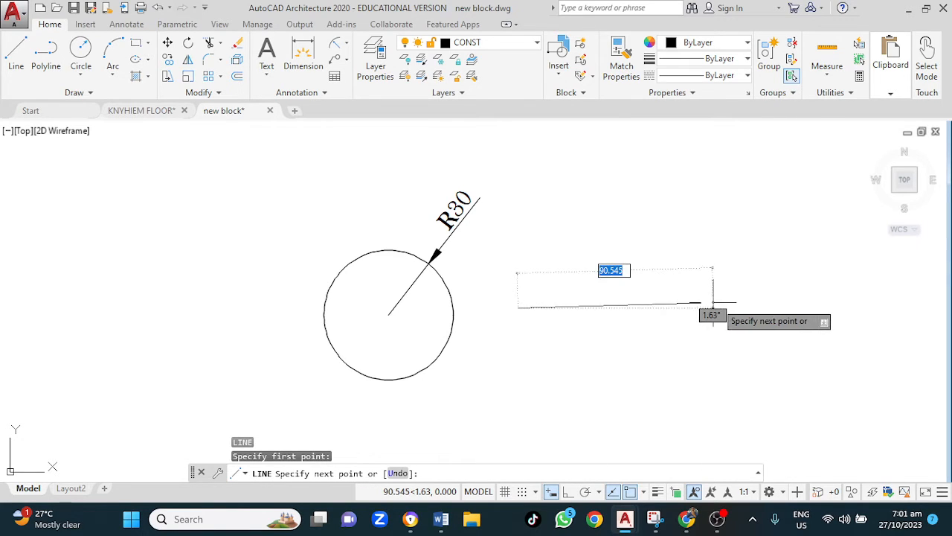
left_click(568, 492)
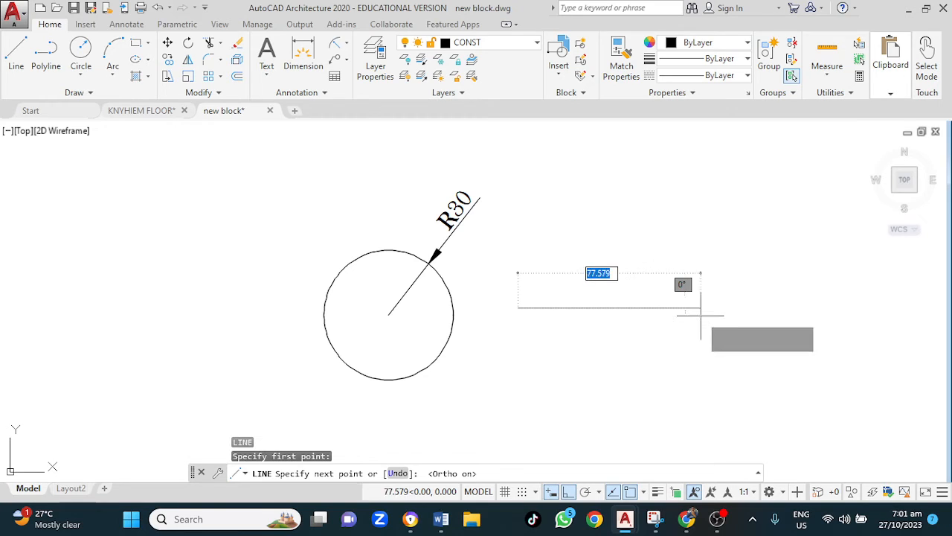
left_click(708, 309)
key("Escape")
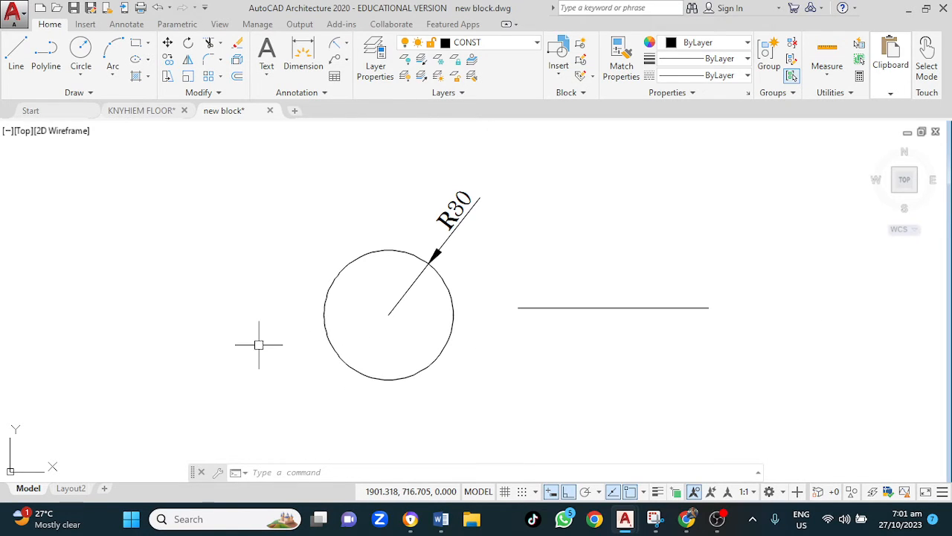
- Draw a circle of radius 20 centred on the left endpoint of the horizontal line
type("c")
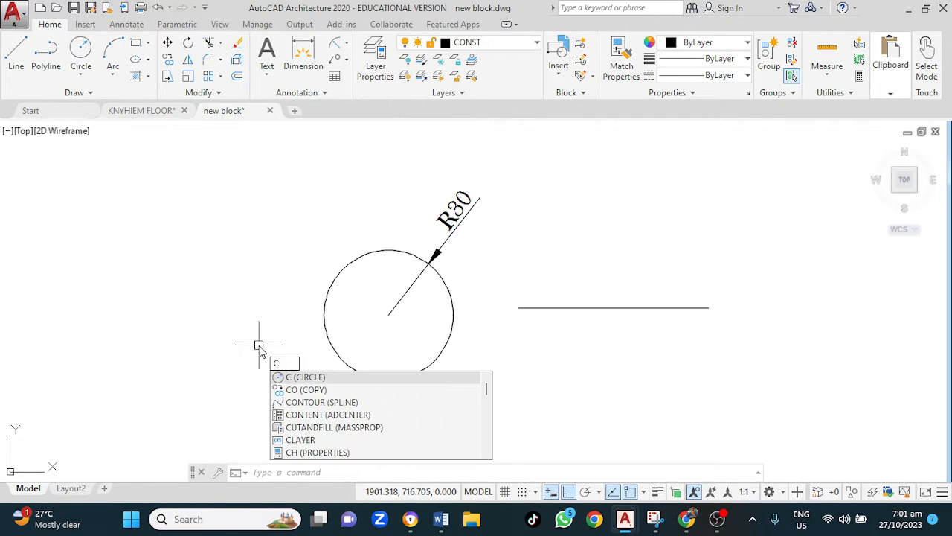
key("Return")
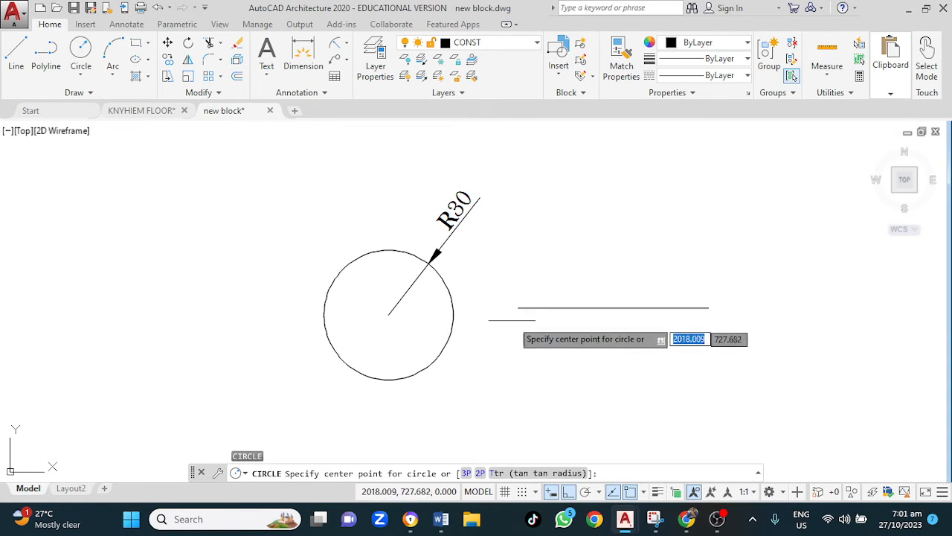
left_click(519, 307)
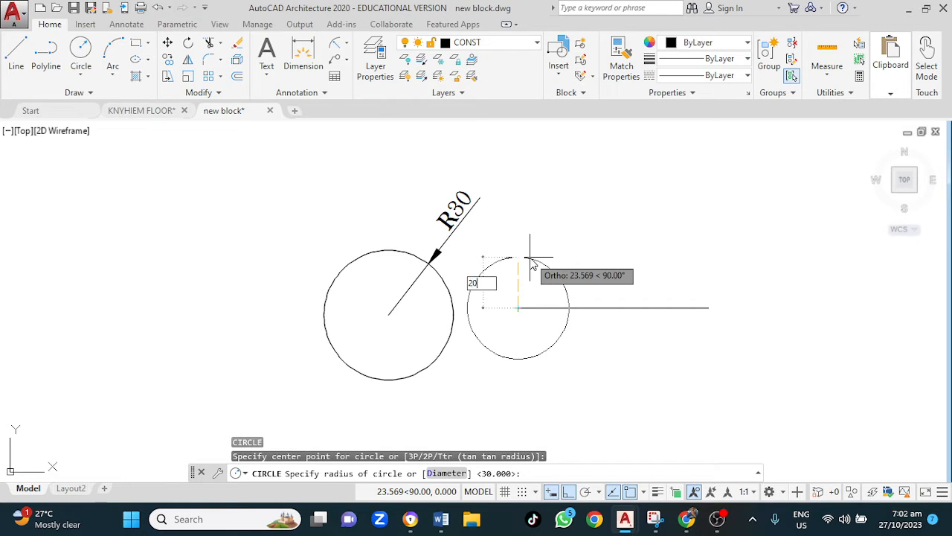
key("Return")
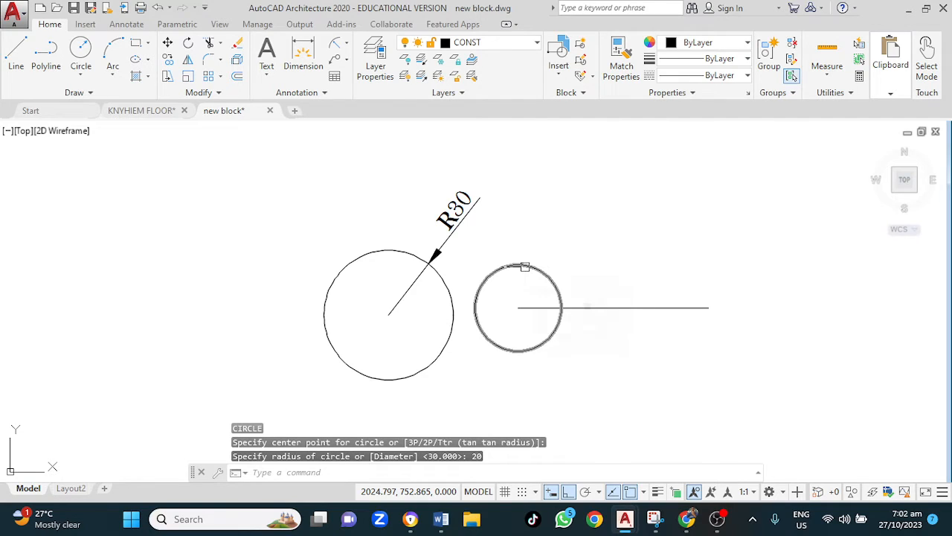
- Add a radius dimension to the circle at the line's left endpoint, placing its text above the circle
left_click(336, 48)
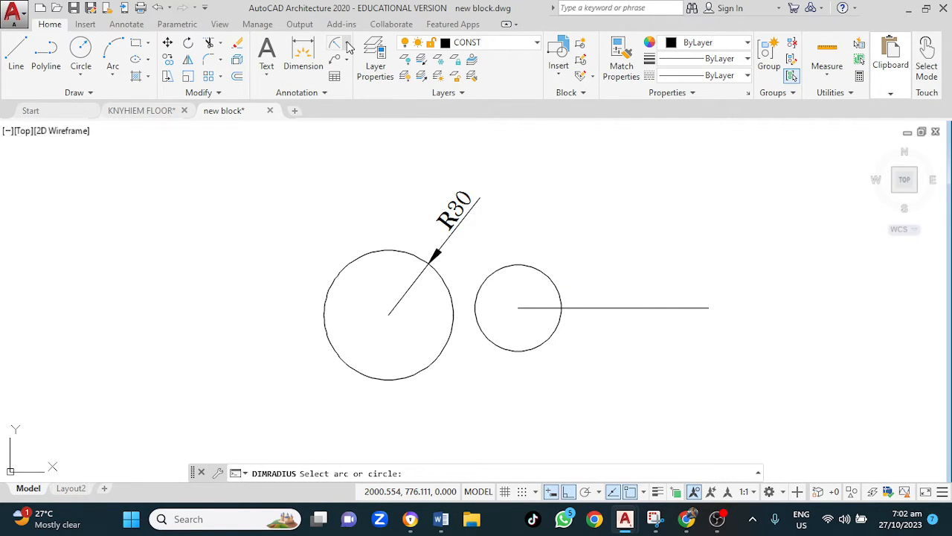
left_click(349, 47)
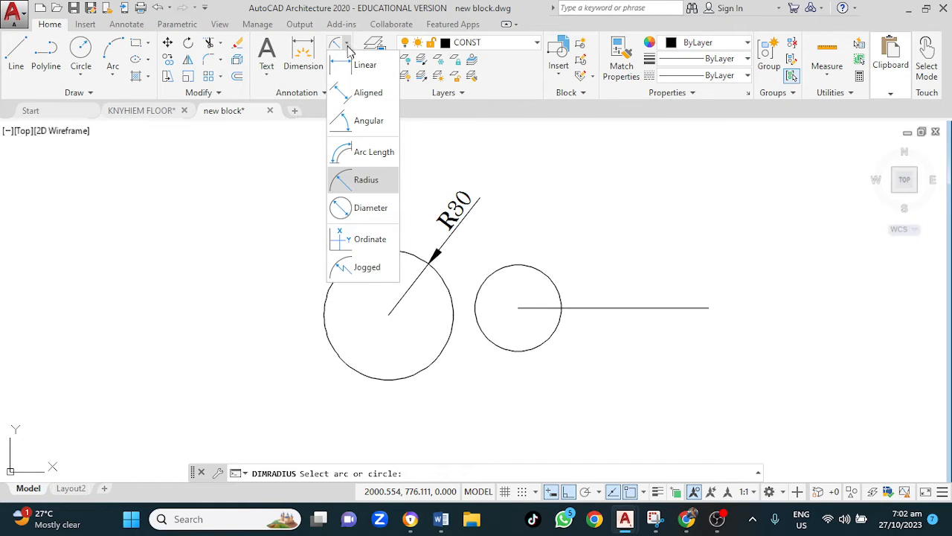
left_click(363, 181)
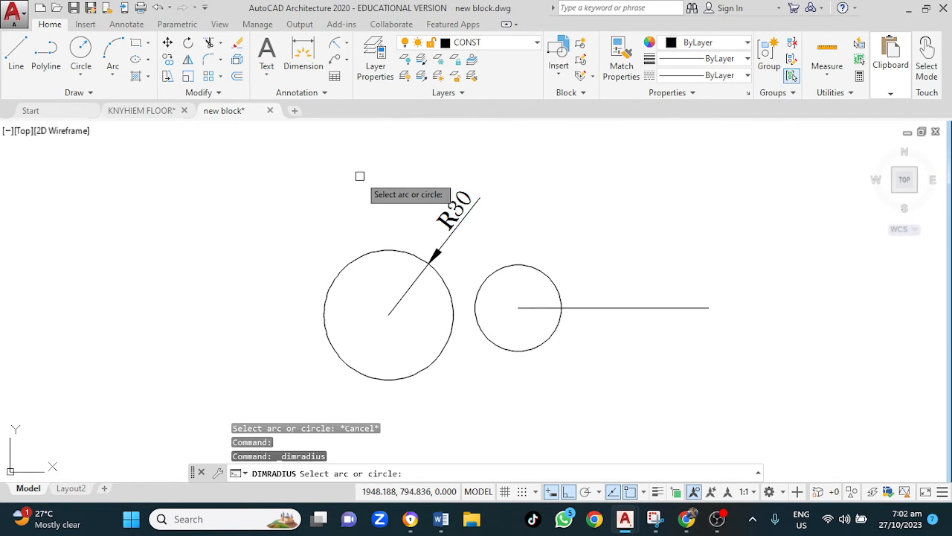
left_click(515, 263)
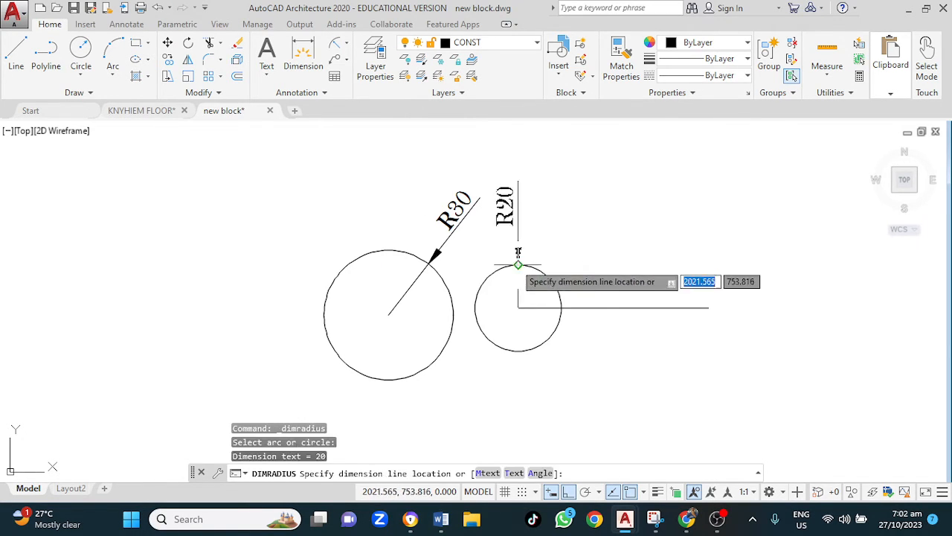
left_click(532, 186)
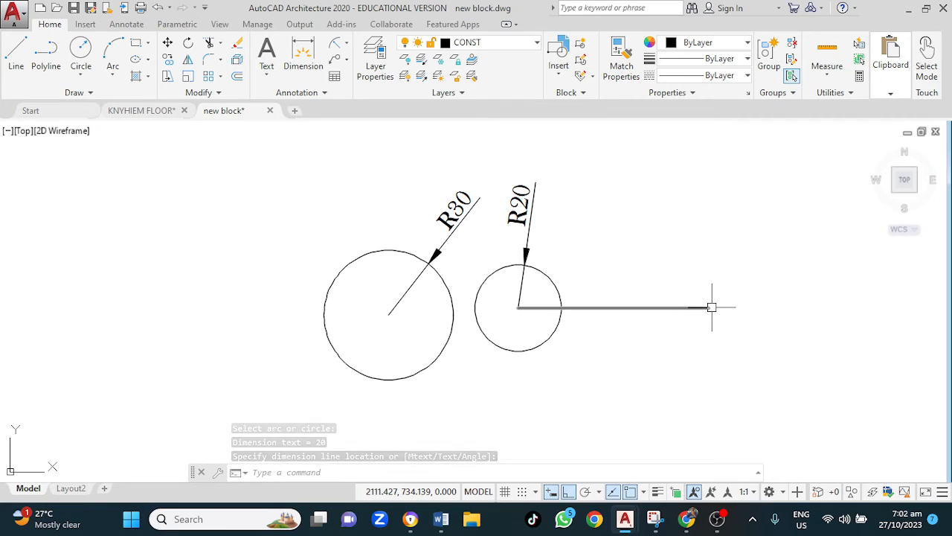
- Draw a circle of radius 30 centred on the right endpoint of the horizontal line
left_click(82, 51)
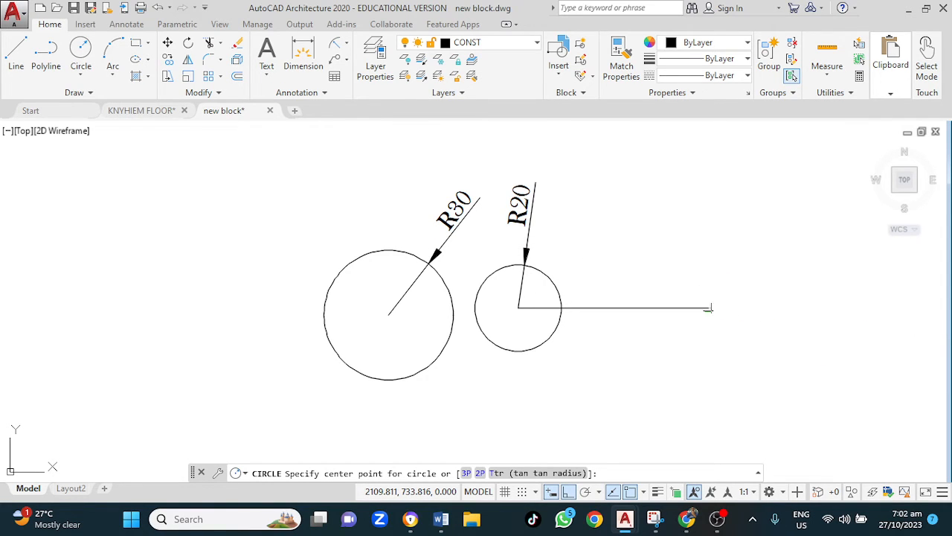
left_click(708, 307)
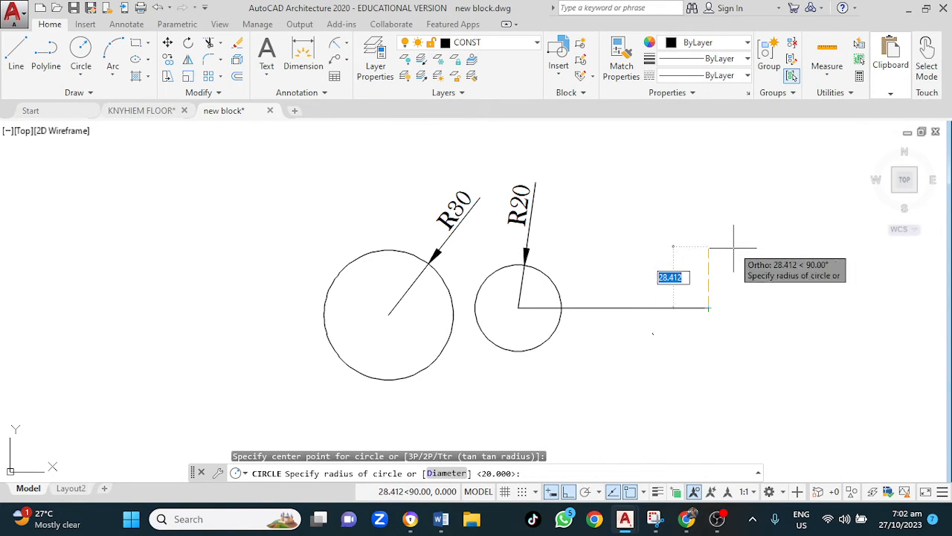
type("30")
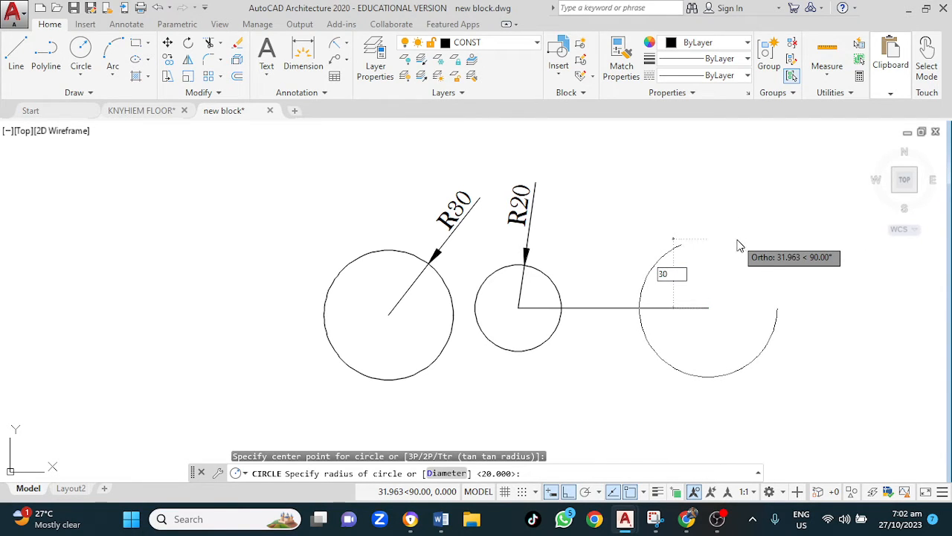
key("Return")
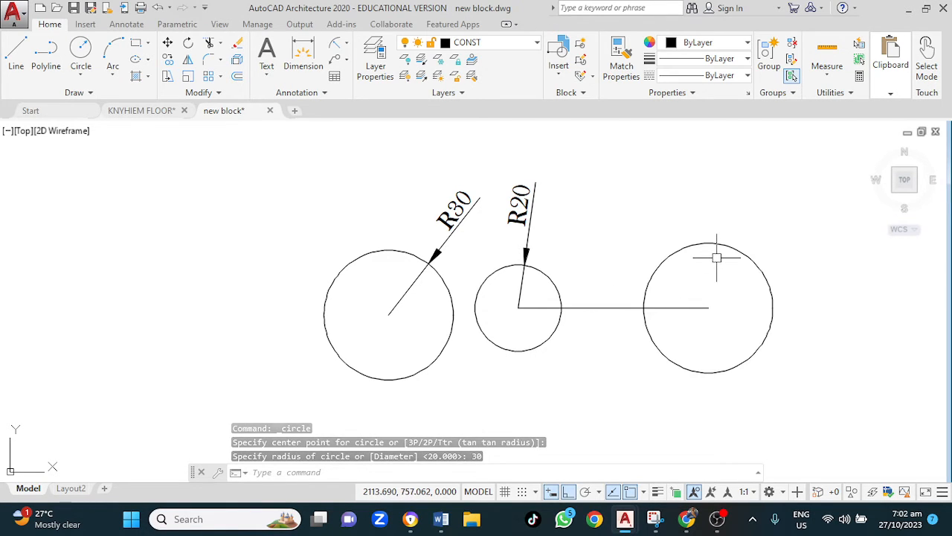
- Add a radius dimension to the circle at the line's right endpoint, placing its text beyond the upper-right edge
left_click(348, 44)
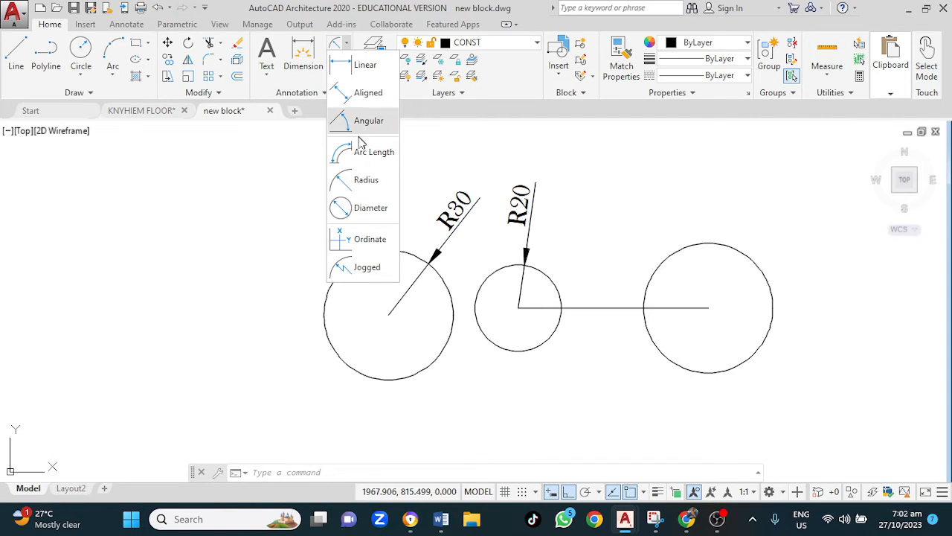
left_click(366, 181)
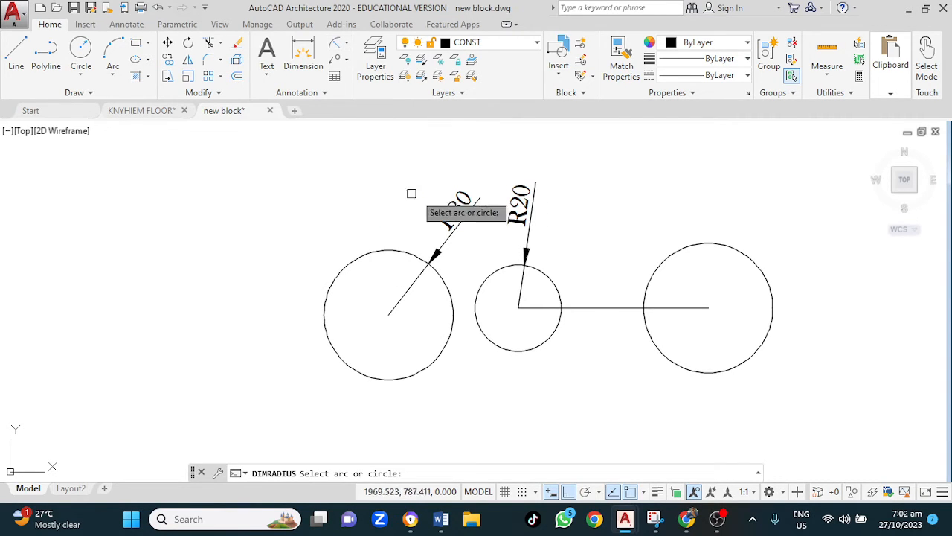
left_click(744, 254)
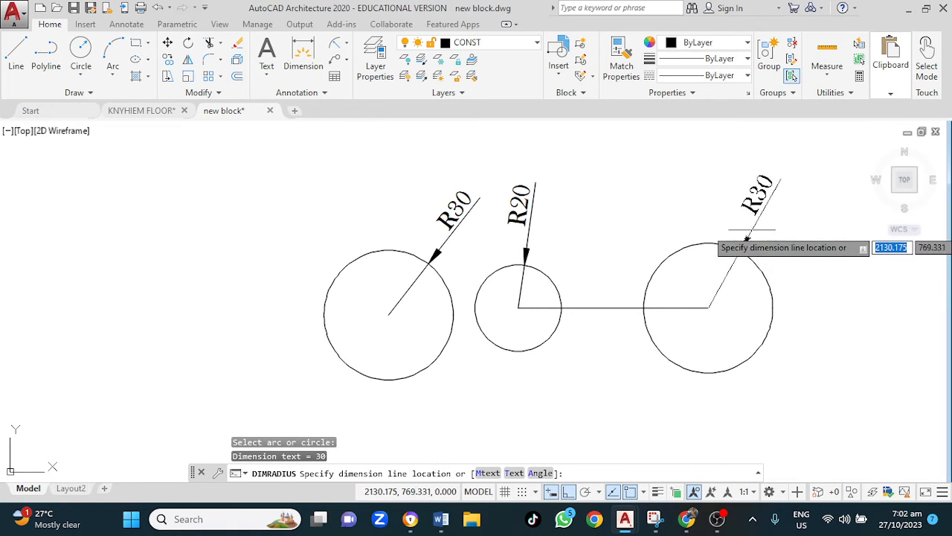
left_click(752, 228)
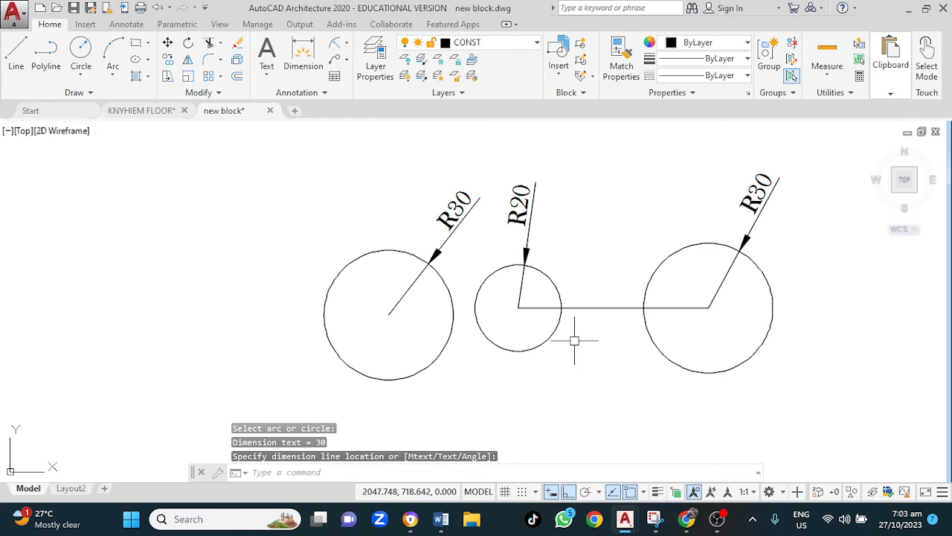
- Draw a second horizontal line about 124 units long in the empty space below the circles
middle_click_drag(570, 335, 436, 253)
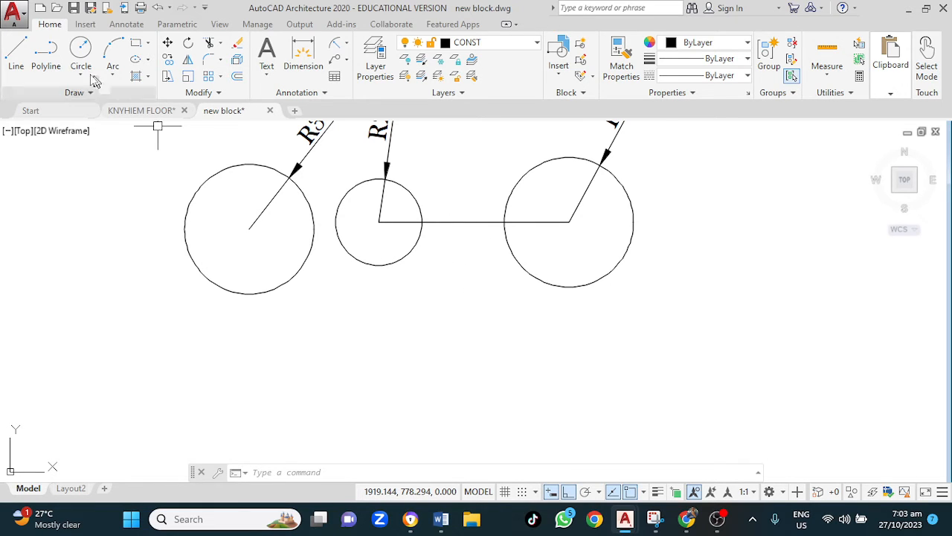
left_click(17, 54)
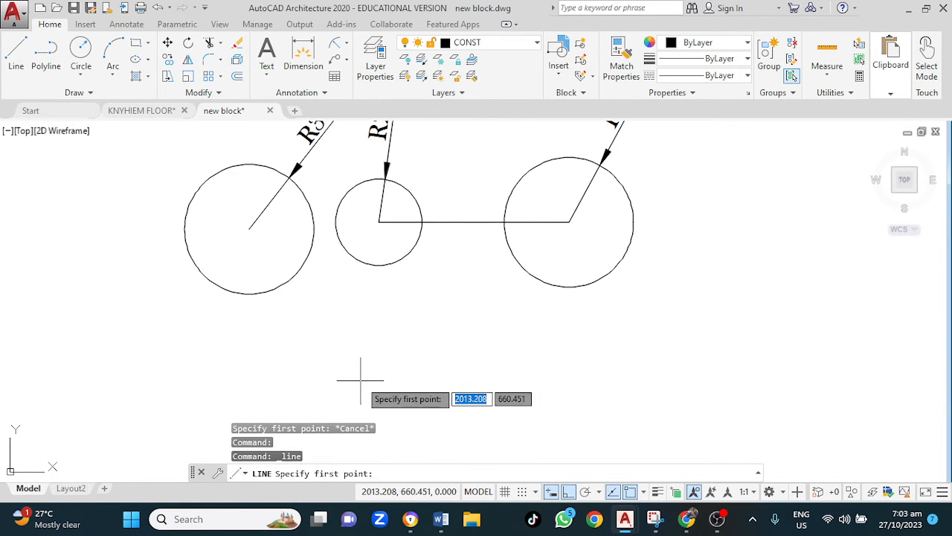
scroll(387, 360, "down", 2)
middle_click_drag(392, 357, 158, 327)
left_click(146, 370)
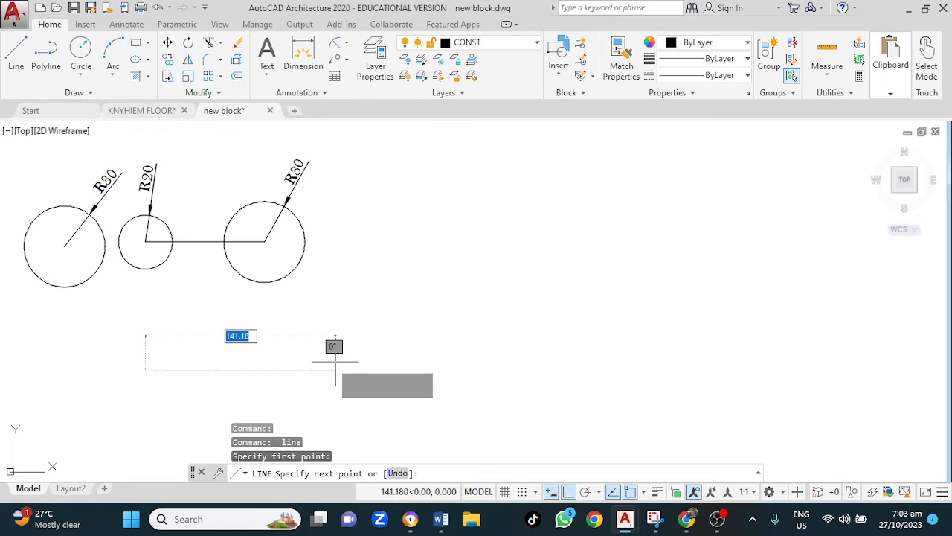
left_click(313, 370)
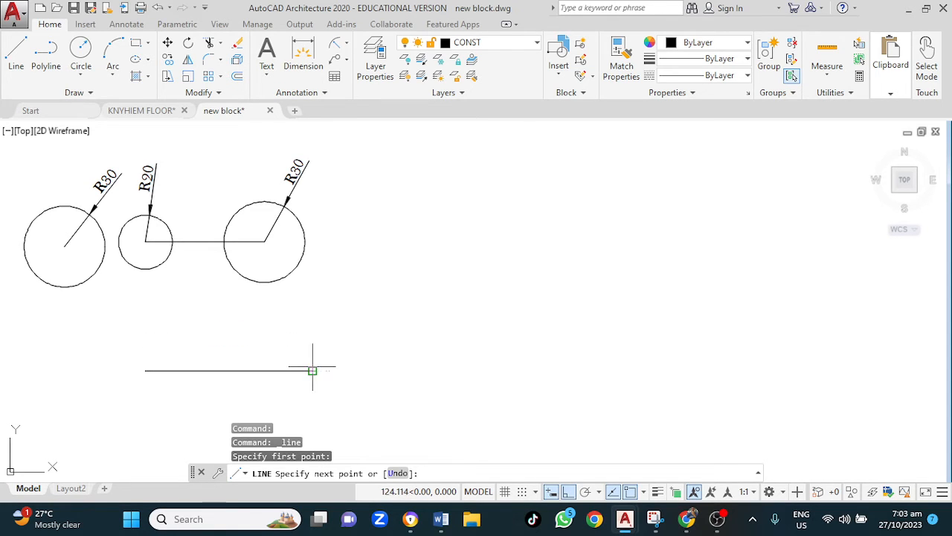
key("Escape")
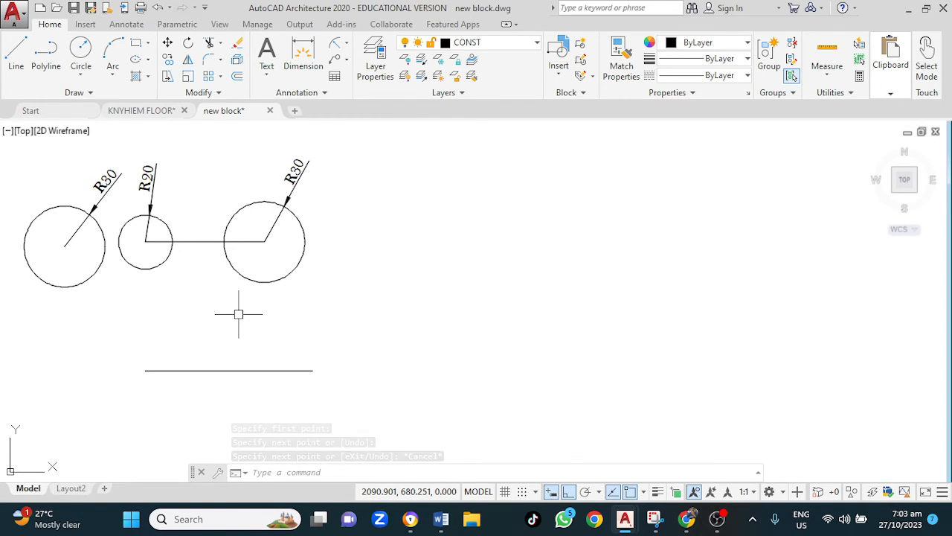
- Draw a circle of diameter 50 centred on the left endpoint of the lower horizontal line
middle_click_drag(238, 314, 341, 276)
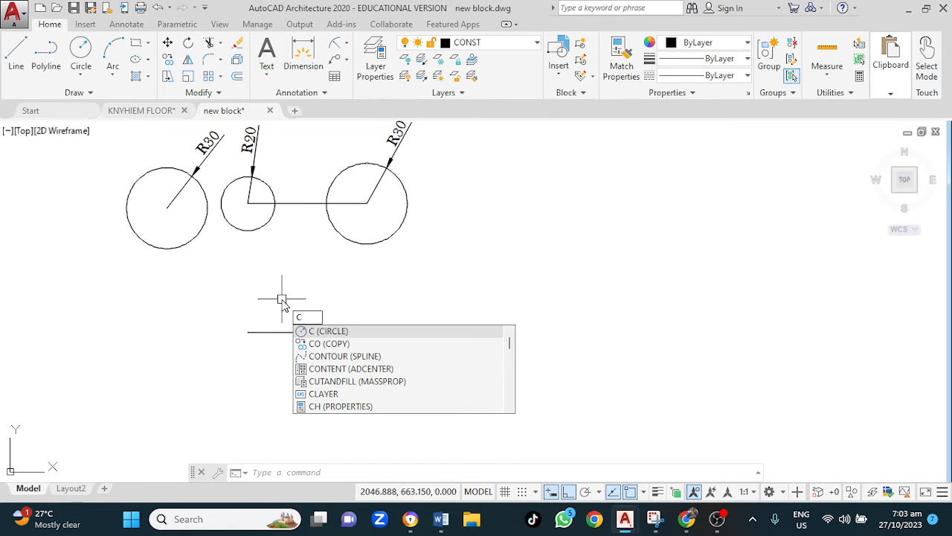
key("Return")
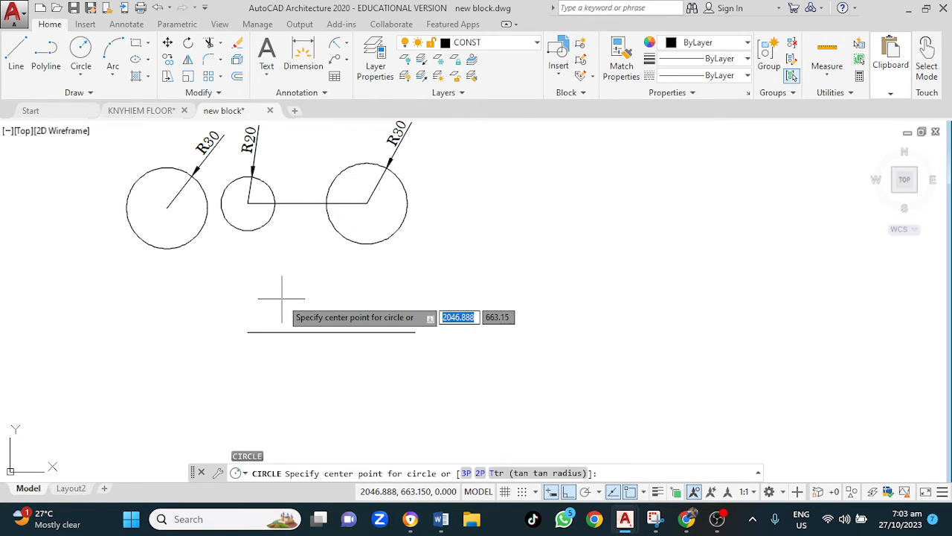
left_click(248, 332)
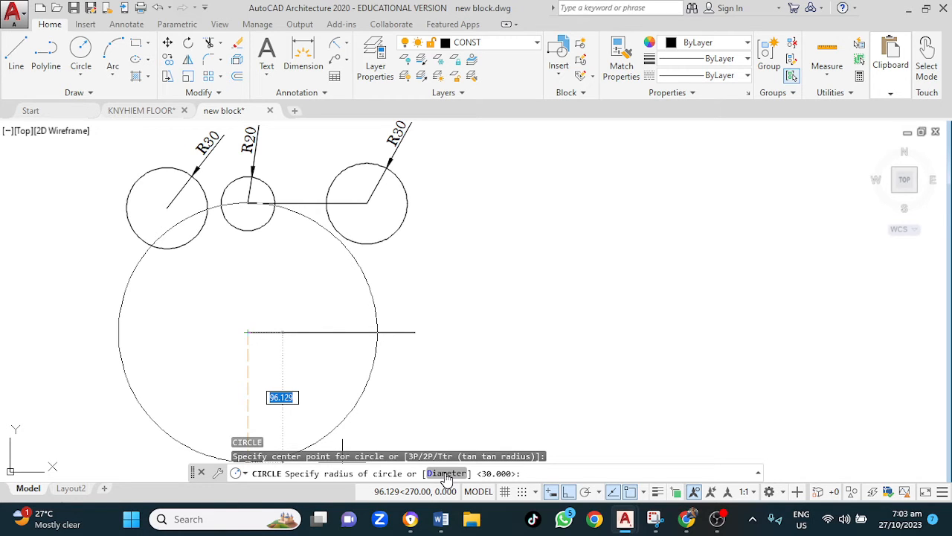
left_click(447, 474)
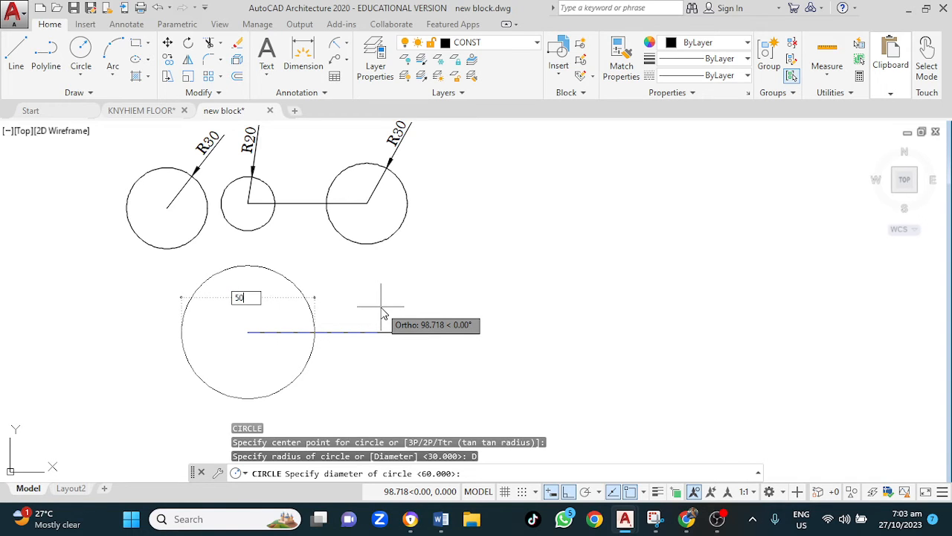
key("Return")
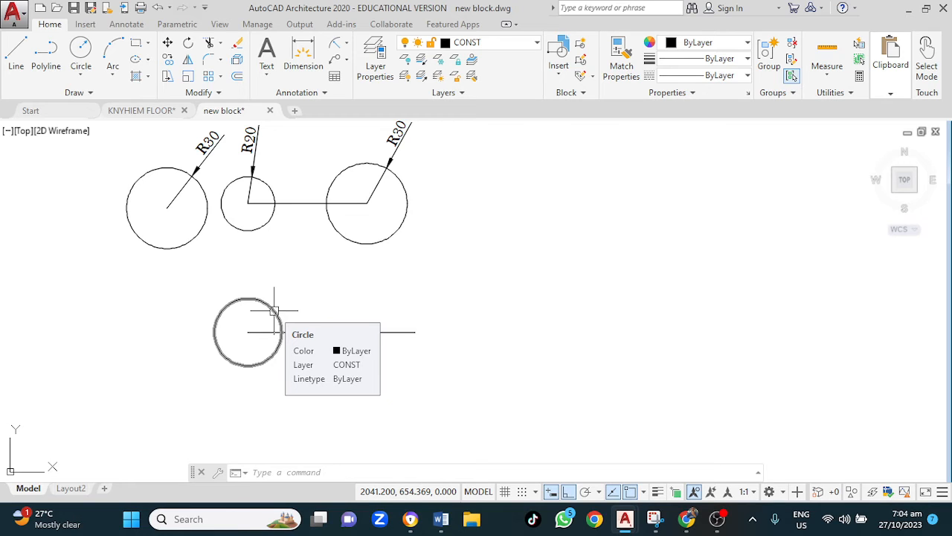
- Add a diameter dimension to the circle on the lower line, placing its text beyond the circle's upper-right edge
left_click(346, 45)
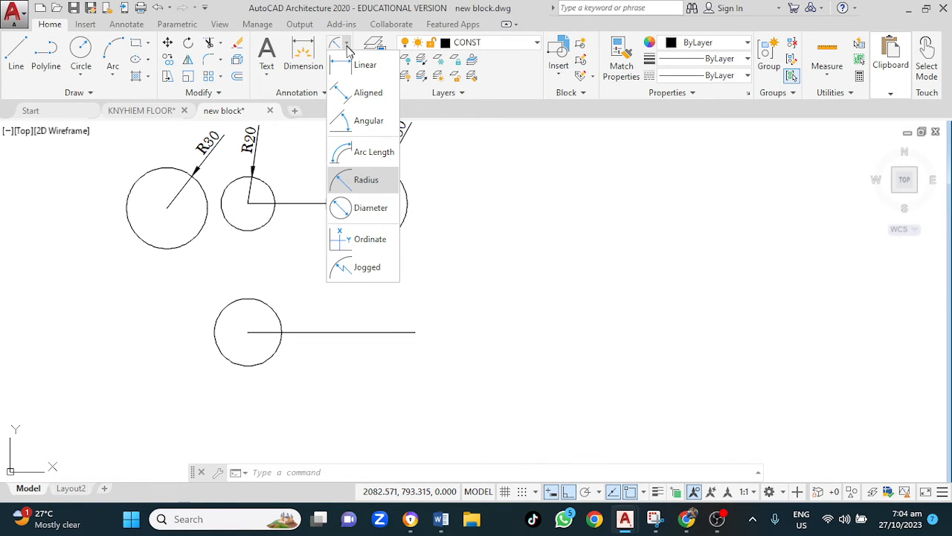
left_click(371, 209)
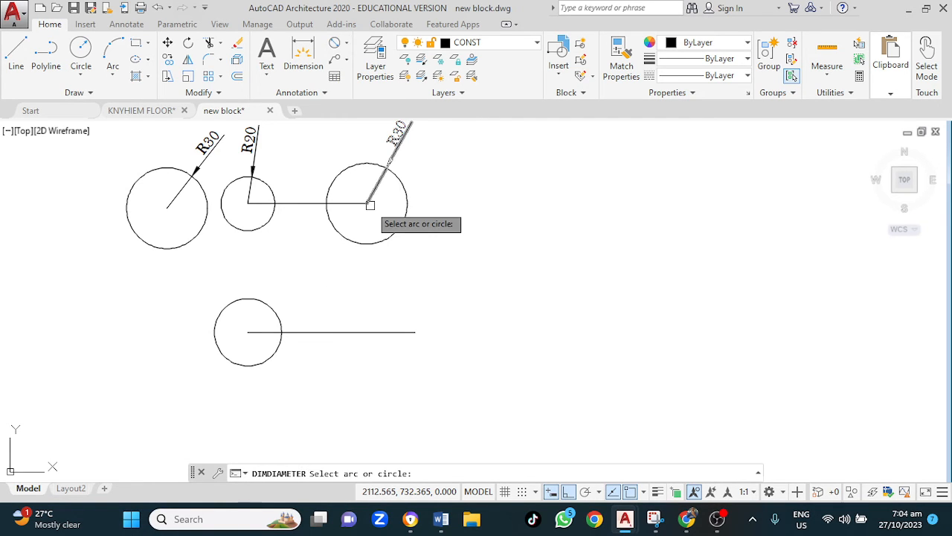
left_click(269, 306)
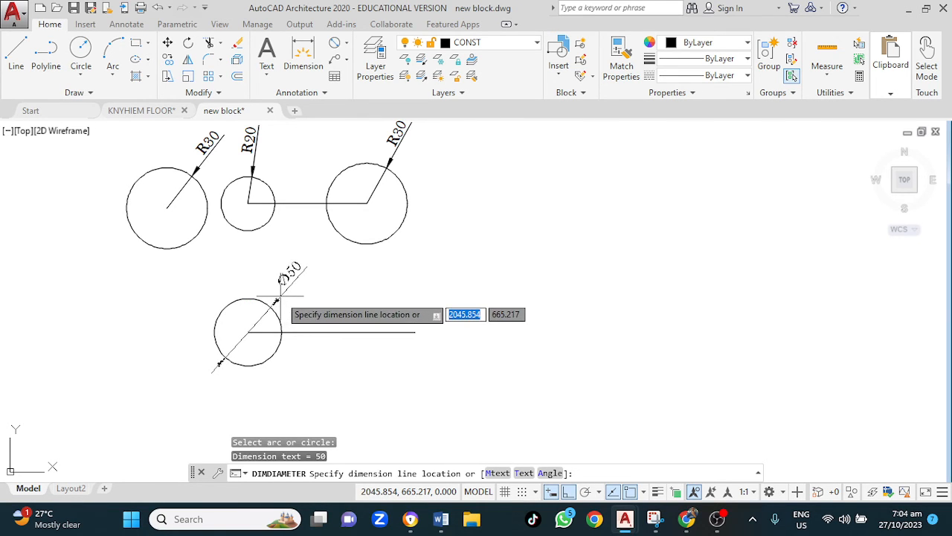
left_click(279, 301)
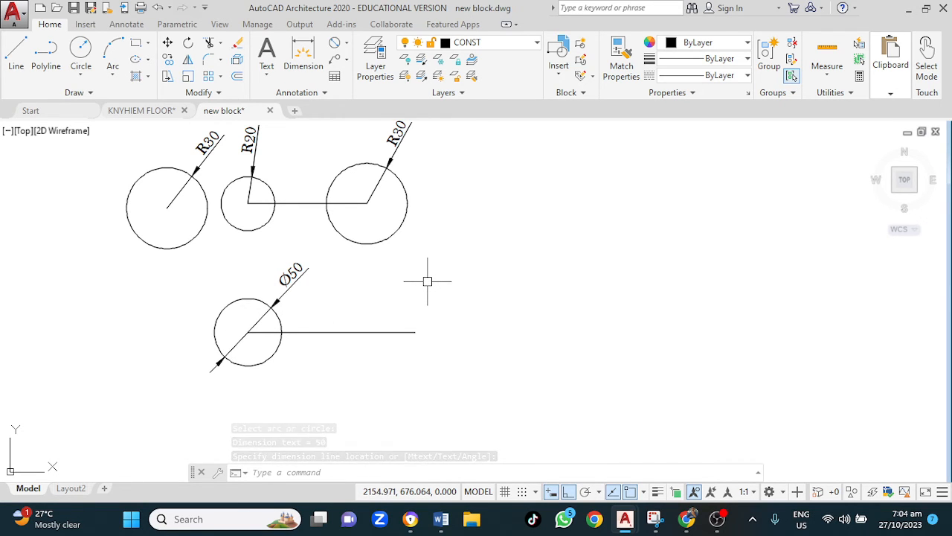
key("Escape")
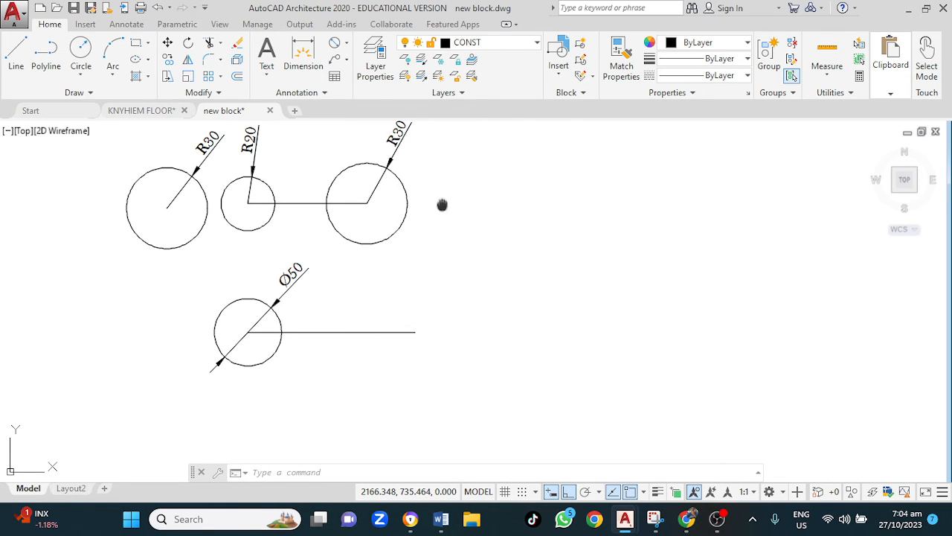
- Draw a circle centred on the right endpoint of the lower horizontal line, specifying its size by diameter
middle_click_drag(442, 205, 418, 250)
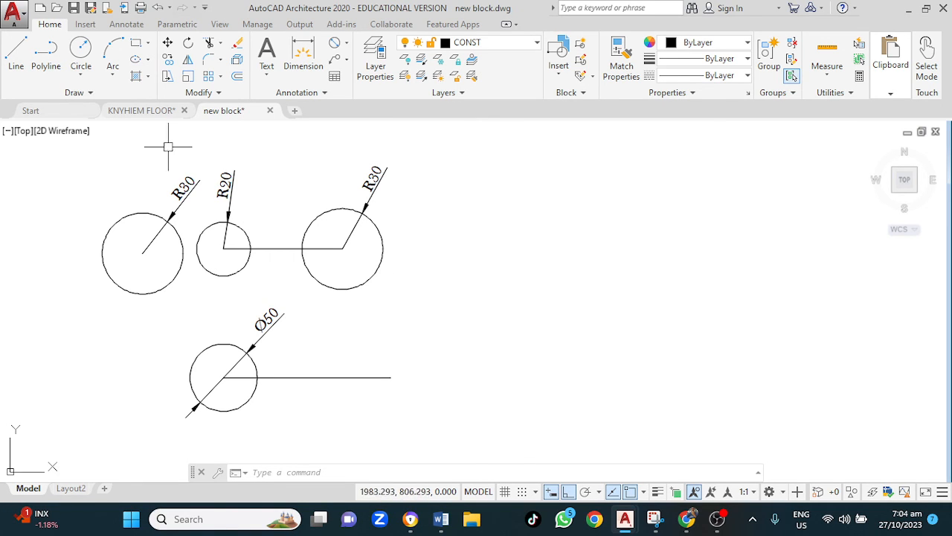
left_click(81, 49)
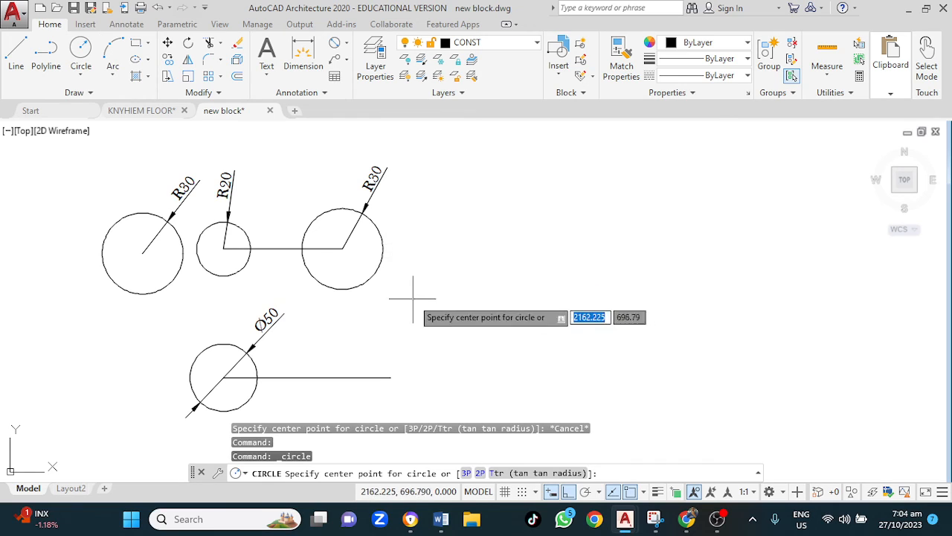
left_click(391, 378)
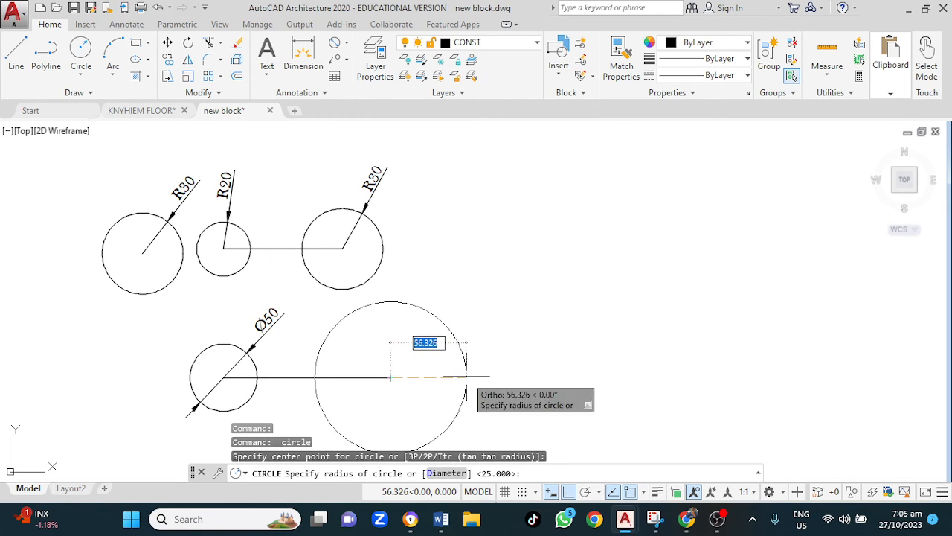
left_click(447, 474)
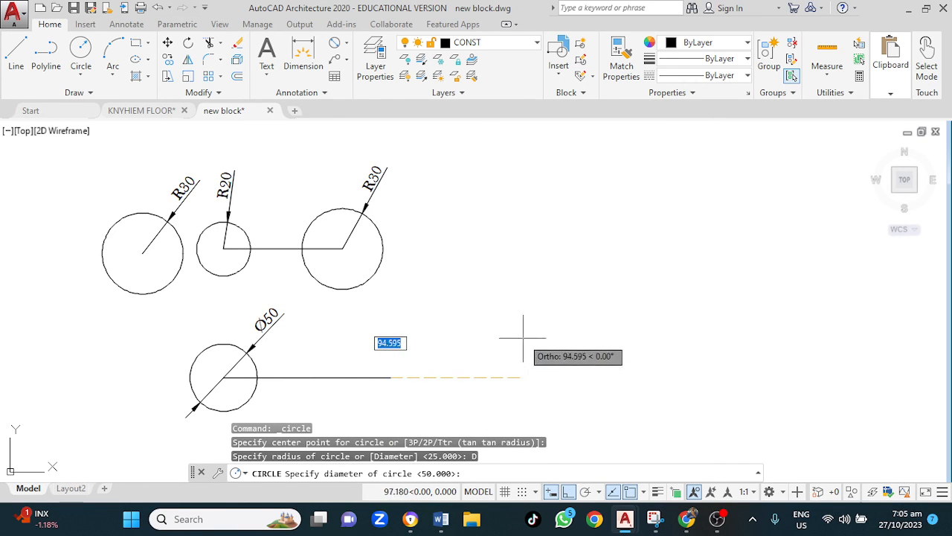
type("7")
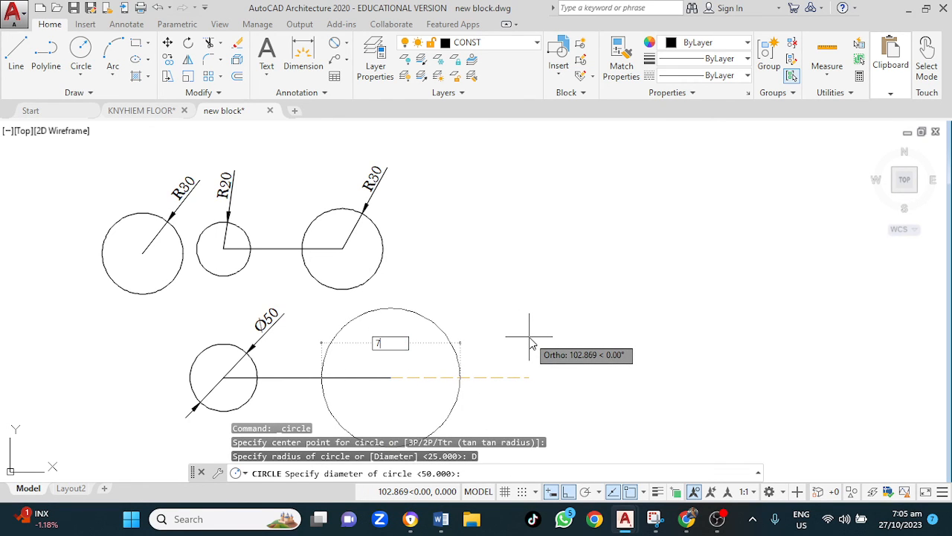